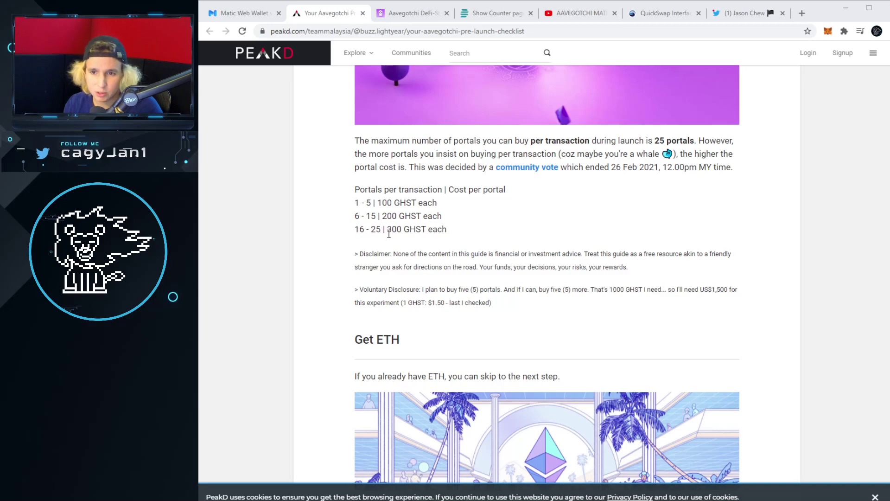
Highlight the per-portal price for 16 - 25 portals in the checklist and log in to the Matic wallet using Metamask
left_click_drag(387, 232, 451, 232)
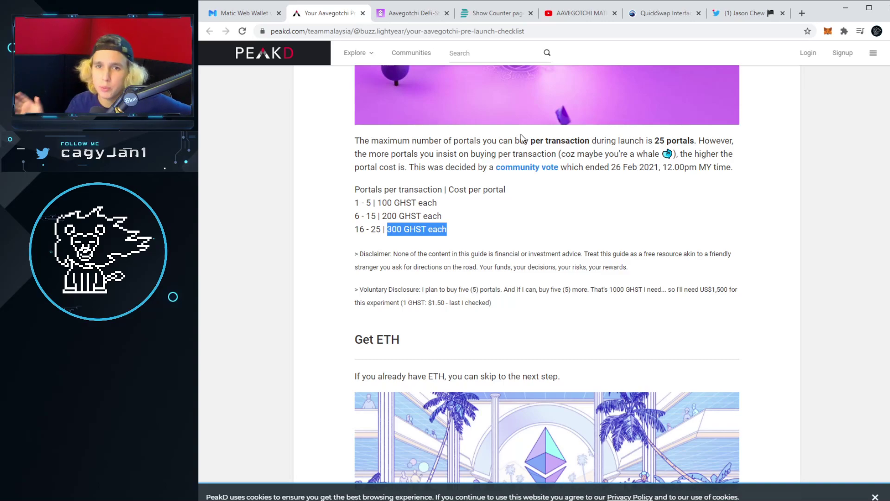
key("ctrl+shift+Tab")
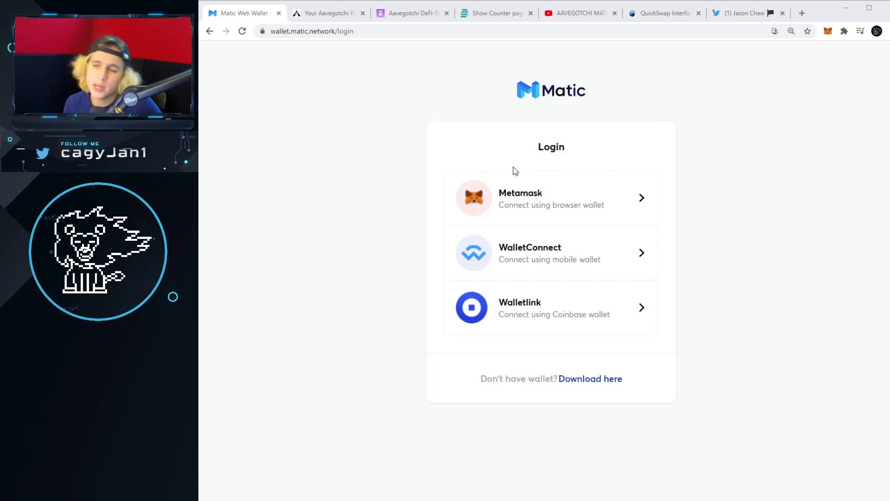
left_click(516, 199)
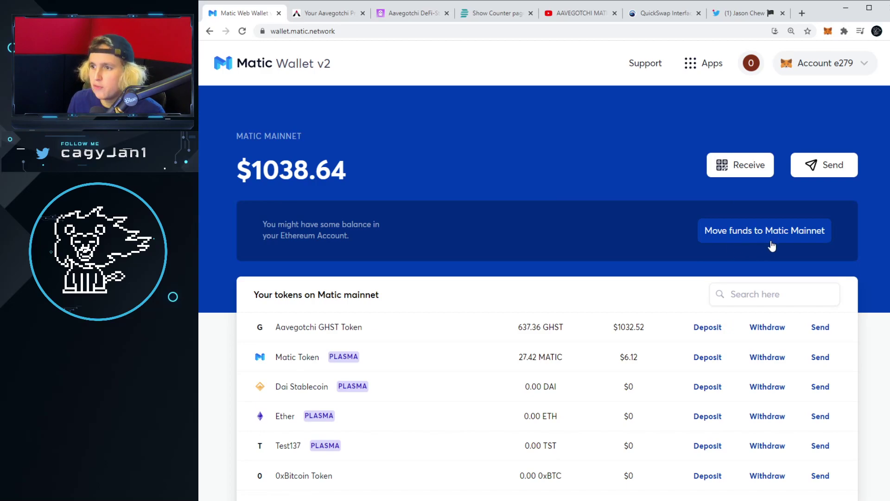
Transfer 1 Ether from Ethereum to the Matic Network over the PoS Bridge, continuing through the notice and the gas overview
left_click(748, 239)
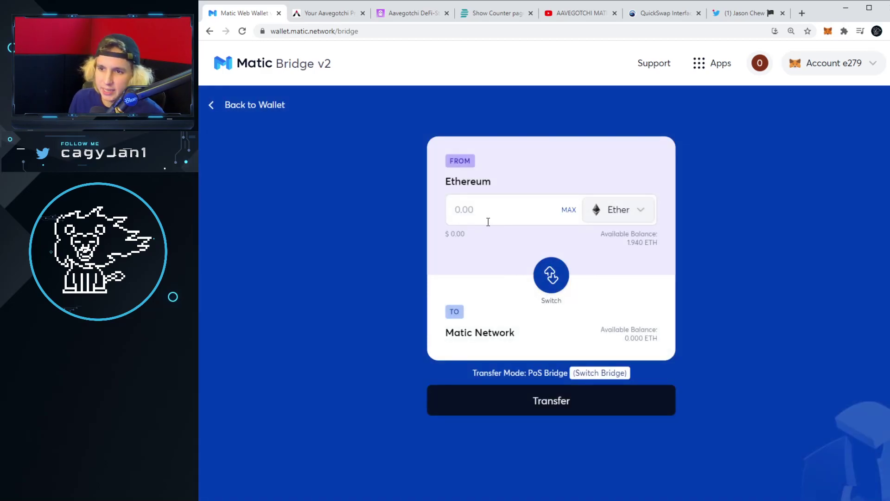
left_click(483, 213)
type("1")
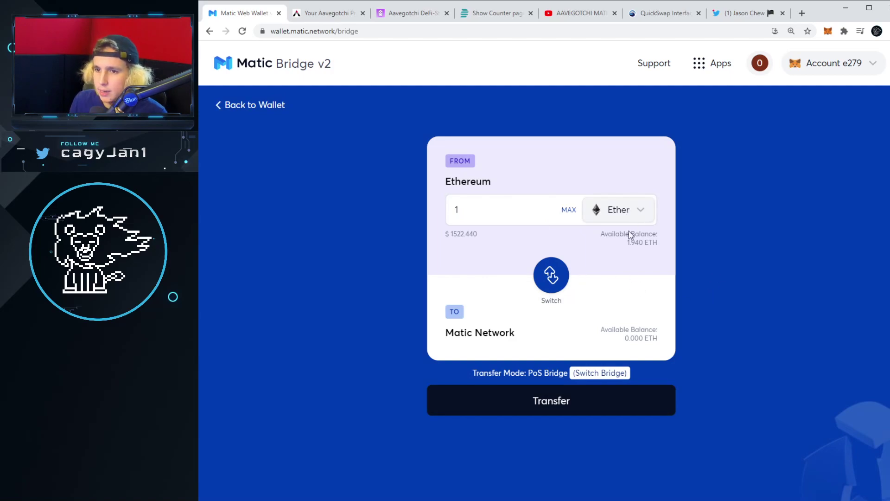
left_click(556, 410)
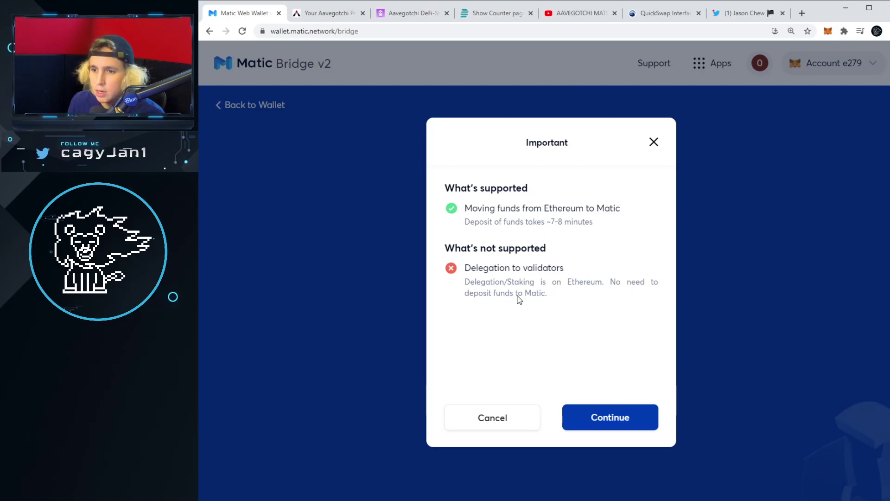
left_click(602, 420)
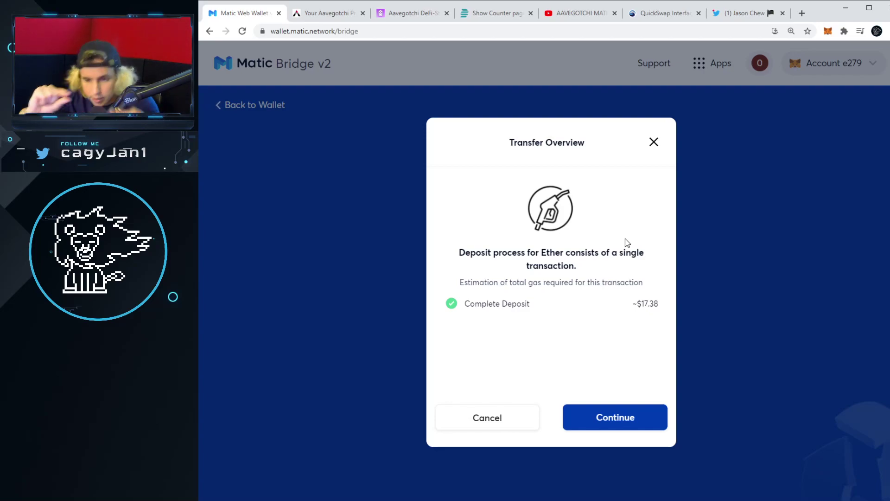
left_click(598, 421)
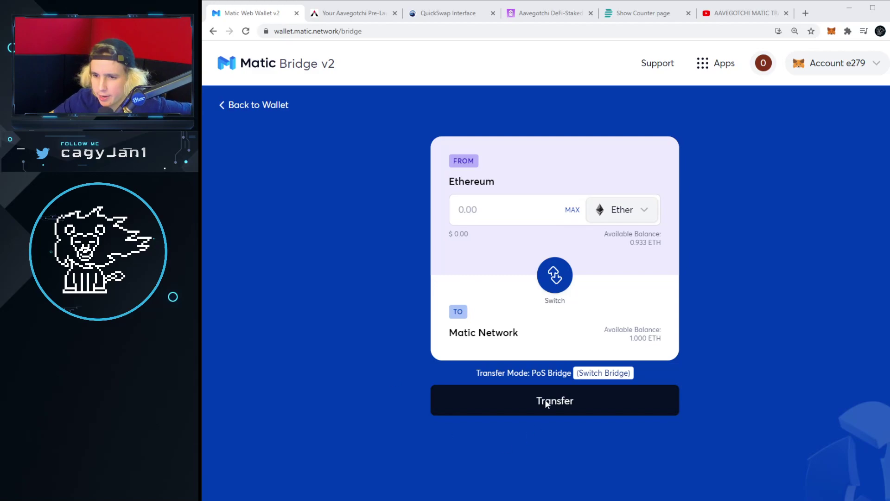
Check the bridged ETH balance on the Matic Network, including the Ethereum and Matic balances in the v1 web wallet
left_click_drag(630, 338, 674, 345)
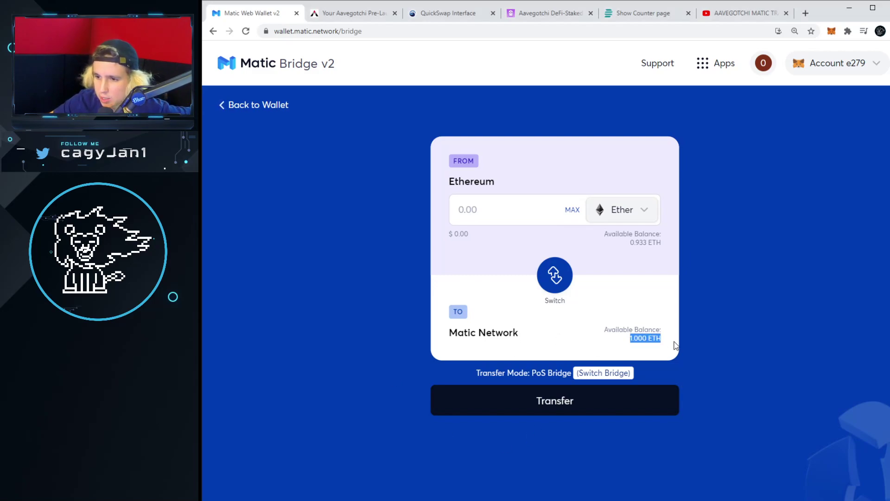
left_click(701, 198)
left_click(703, 64)
left_click(768, 172)
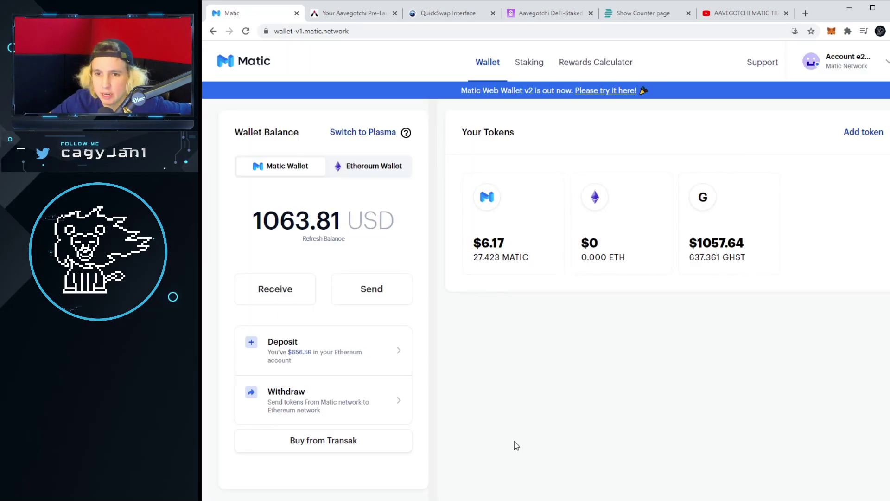
left_click(386, 172)
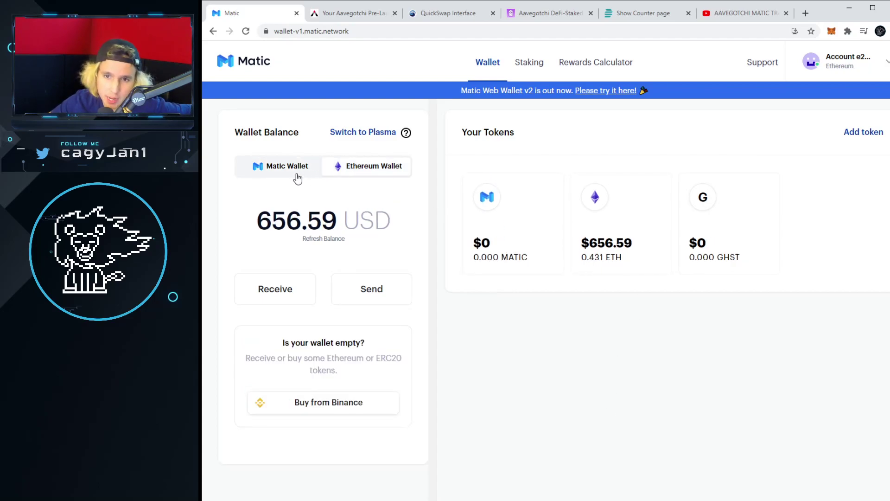
left_click(278, 170)
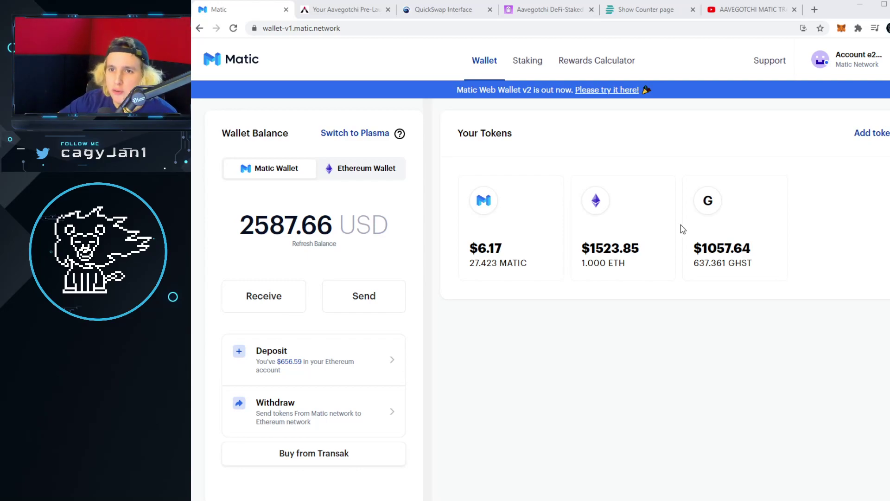
Examine MetaMask's Custom RPC form alongside the checklist's Matic network settings and leave it without adding a network
key("ctrl+Tab")
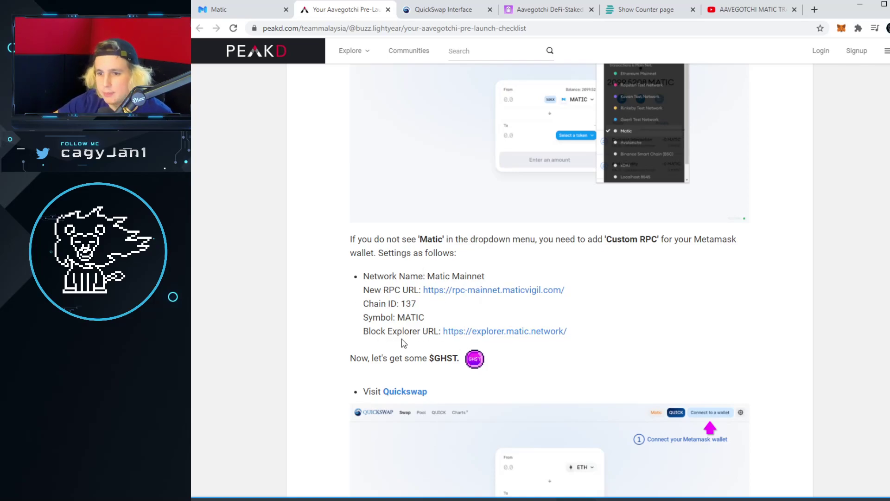
left_click(841, 29)
left_click(802, 58)
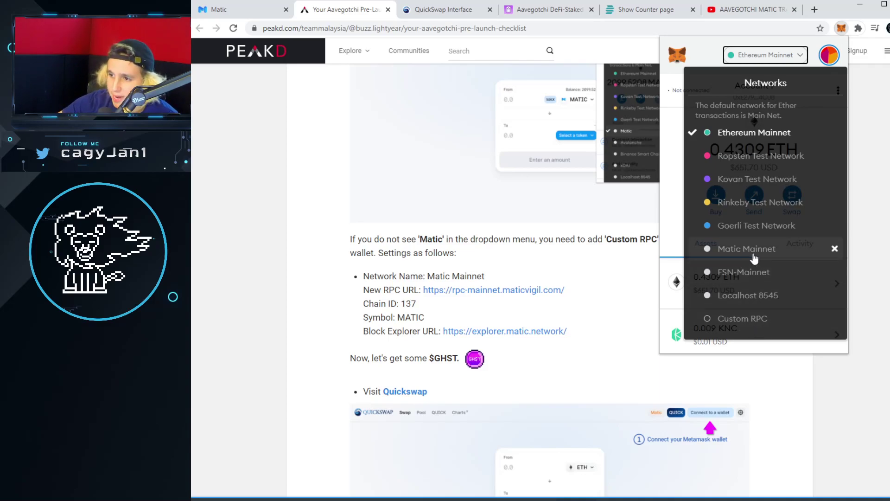
left_click(742, 318)
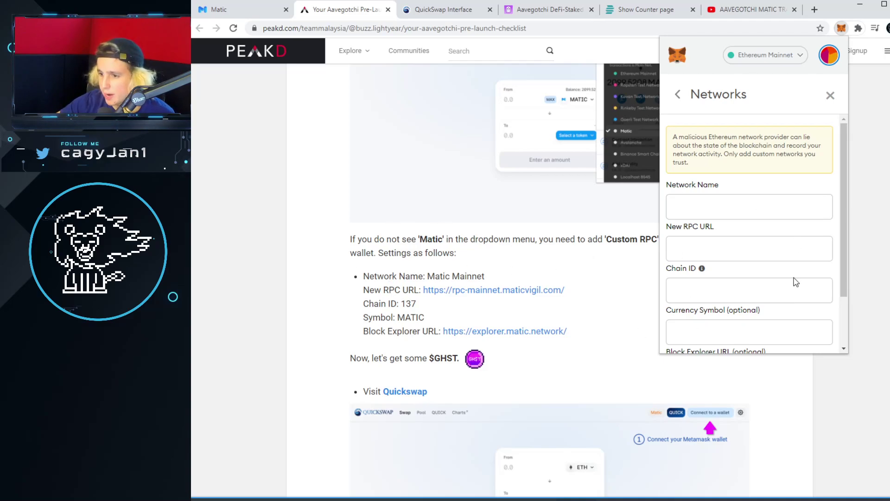
scroll(793, 285, "down", 2)
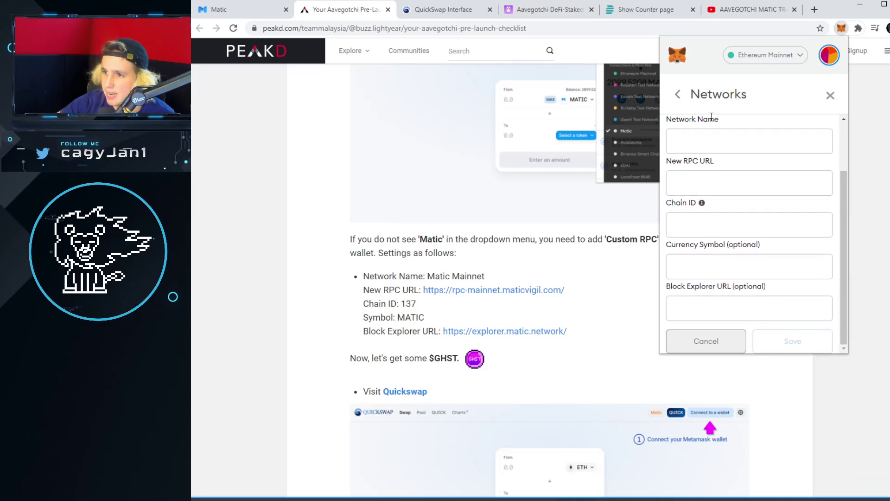
left_click(681, 98)
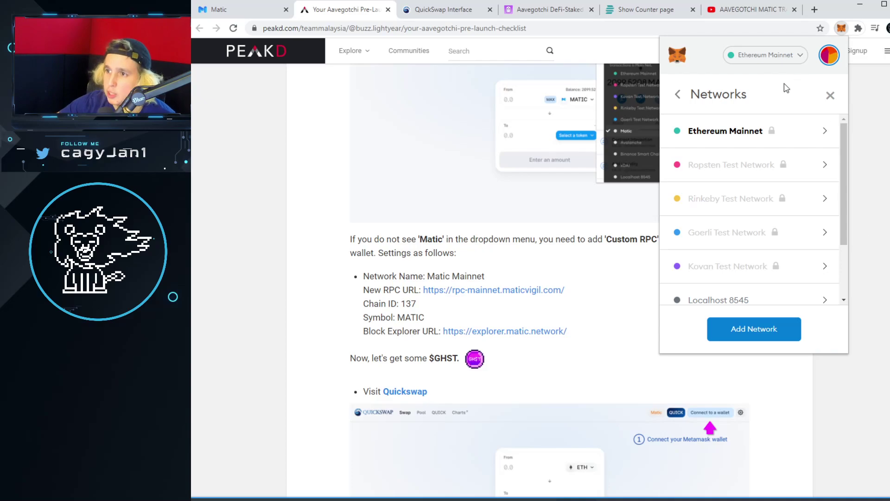
Switch MetaMask to Matic Mainnet and check the wallet's network and MATIC balance on the QuickSwap page
left_click(794, 55)
left_click(755, 250)
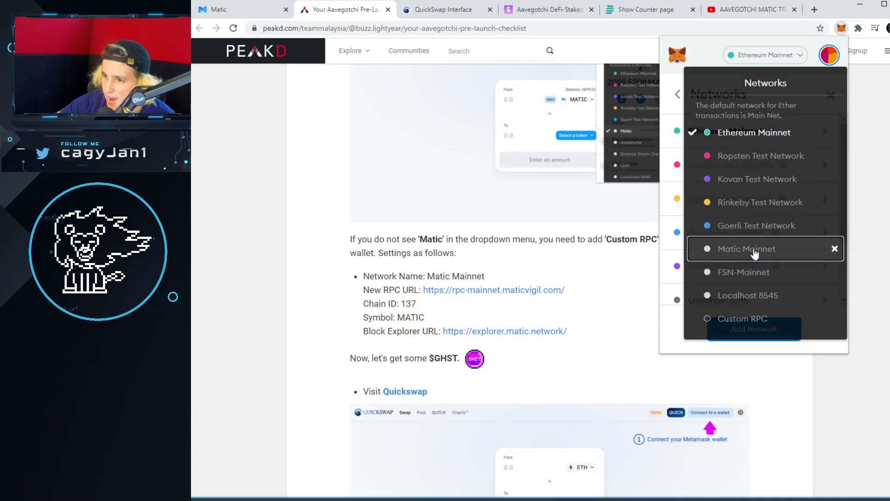
left_click(444, 11)
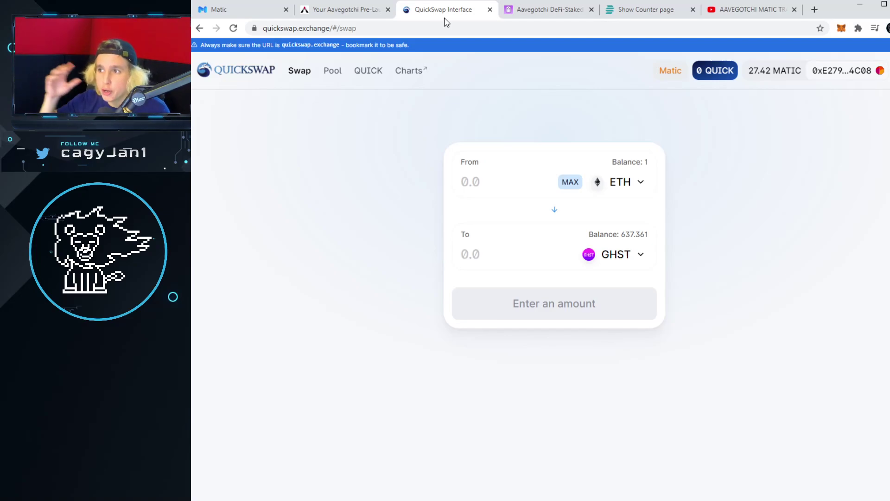
left_click(841, 28)
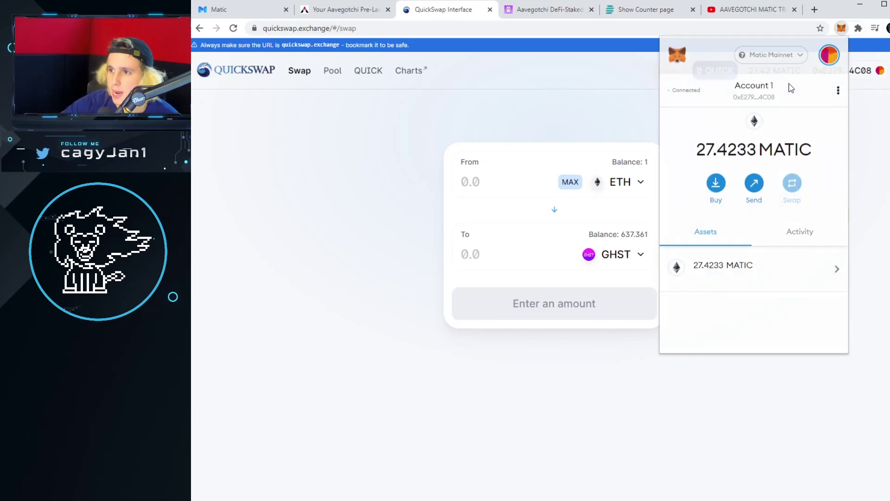
left_click(887, 144)
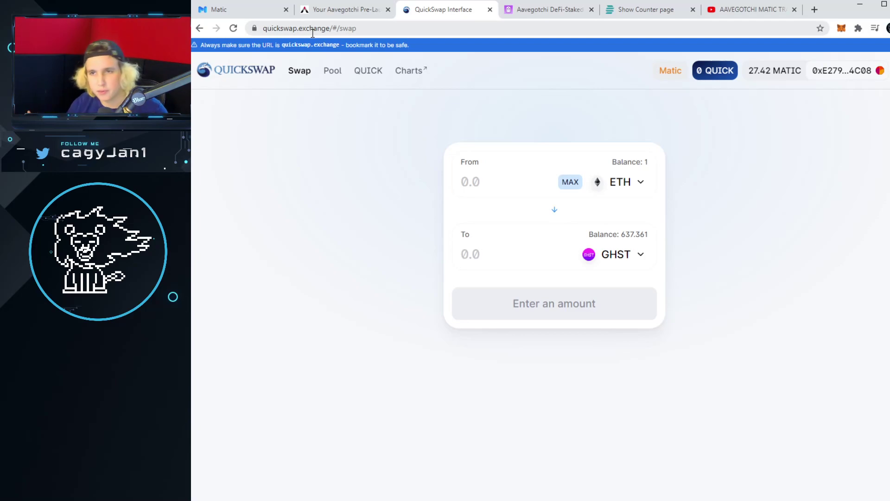
Enter .5 ETH to swap for GHST and approve QuickSwap to spend the ETH in MetaMask
left_click(463, 182)
type(".")
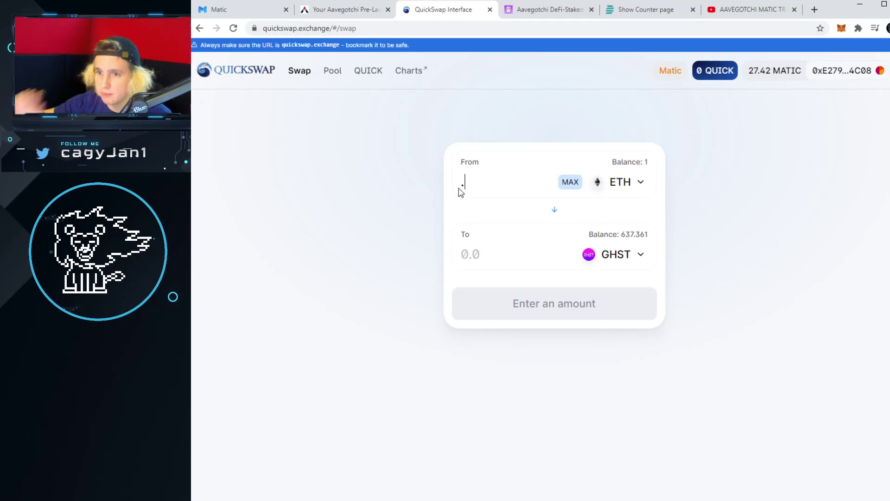
type("5")
left_click(505, 320)
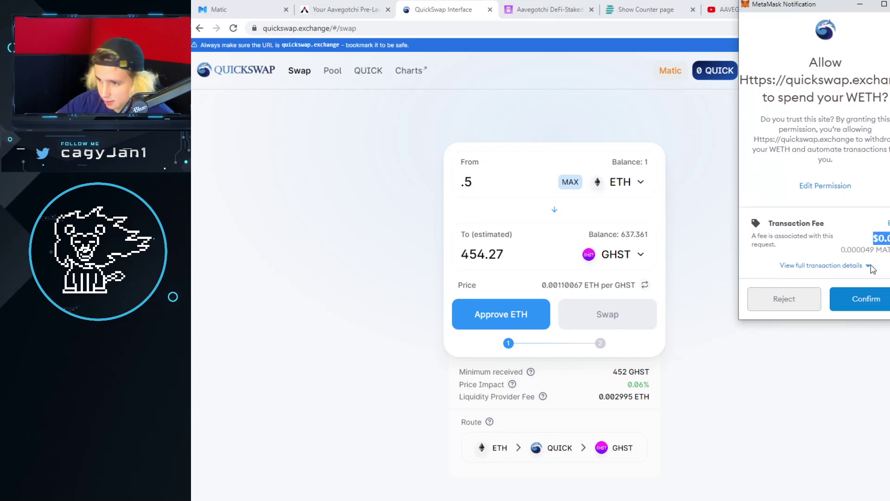
left_click(859, 300)
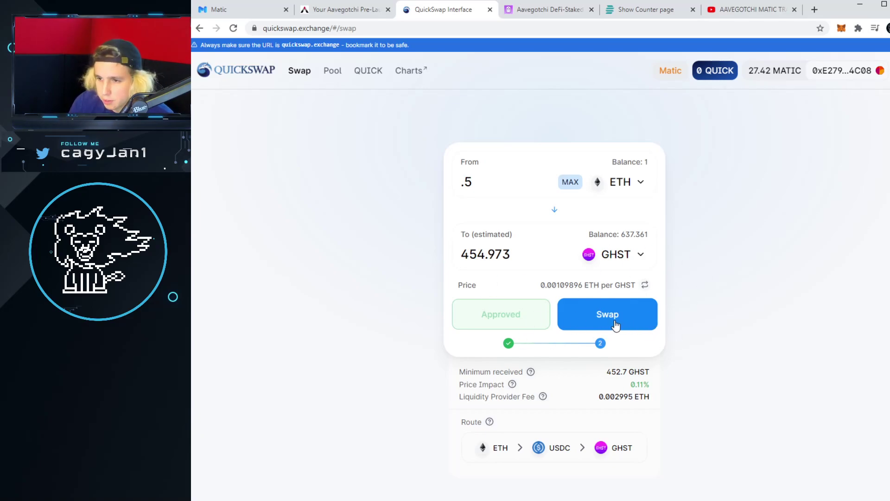
Swap the 0.5 ETH for GHST, confirm the transaction in MetaMask and close the submission notice
left_click(616, 324)
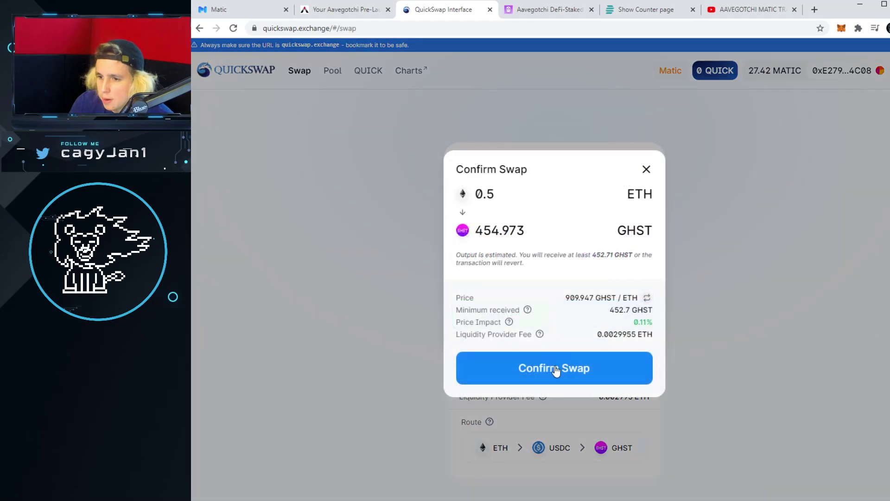
left_click(555, 369)
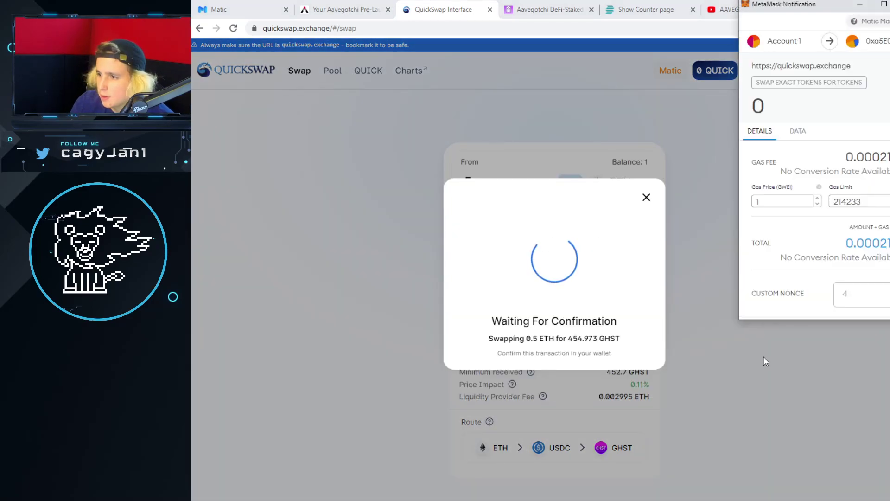
scroll(852, 288, "down", 2)
left_click(856, 301)
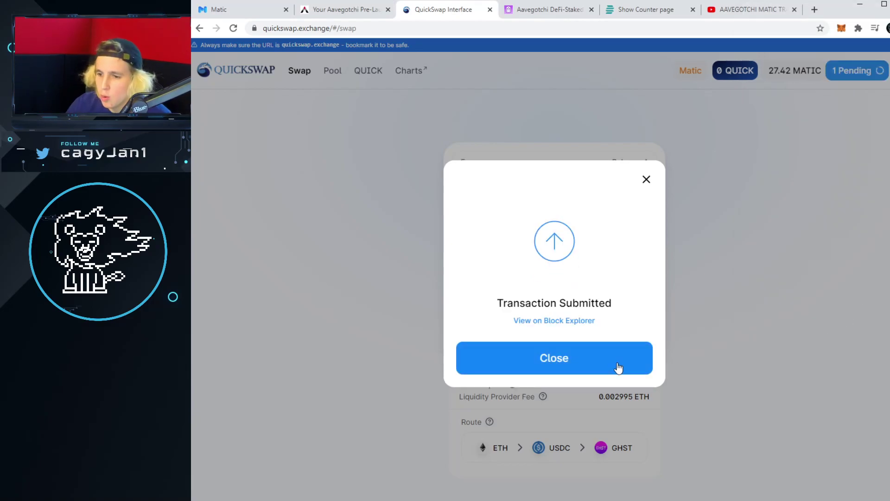
left_click(609, 372)
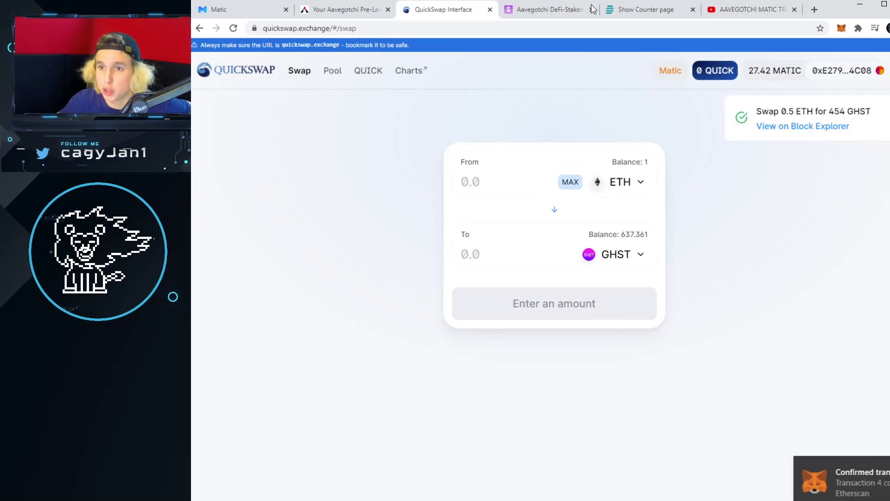
View the Aavegotchi Haunt 1 Portal Drop countdown and bring up the Aavegotchi home page
left_click(647, 22)
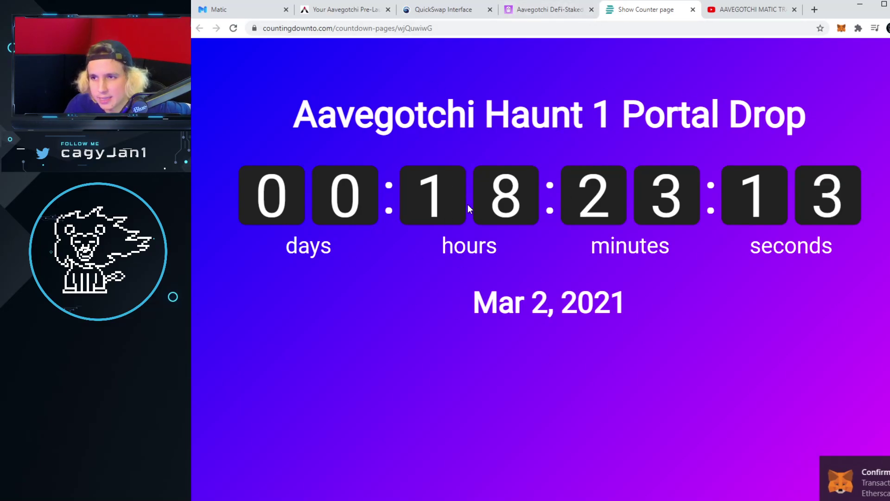
left_click(565, 13)
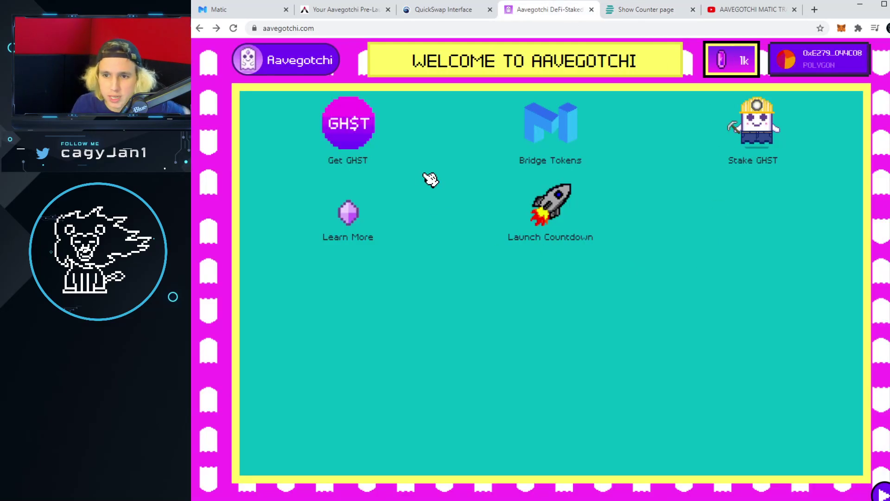